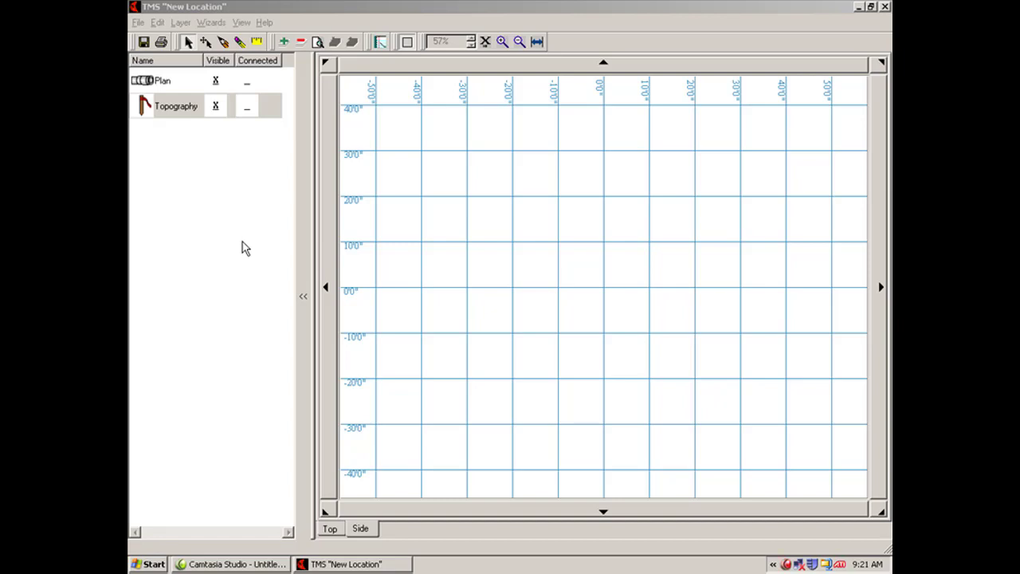
Switch the selection between the Topography and Plan layers, ending on Topography.
left_click(192, 111)
left_click(184, 85)
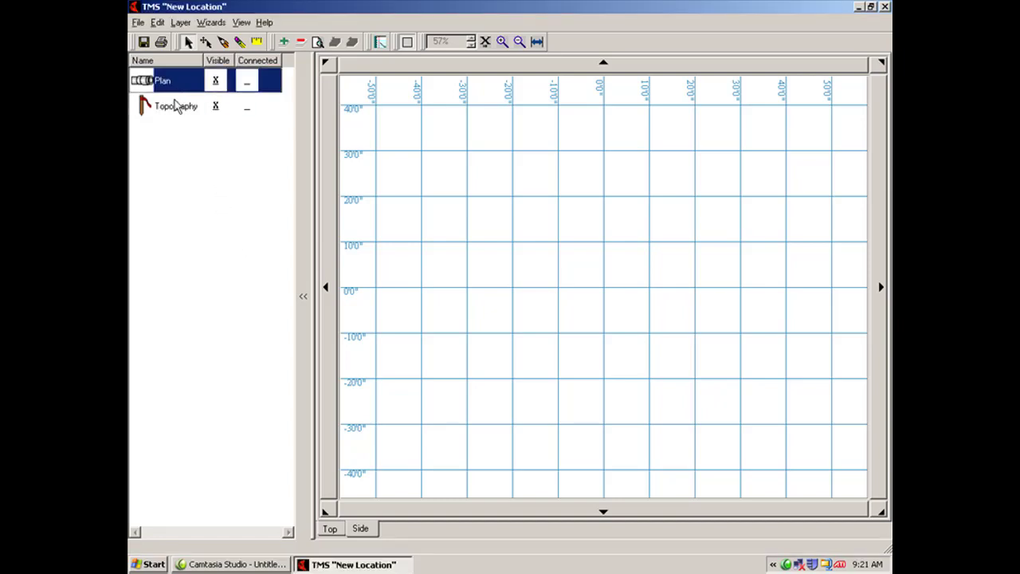
left_click(177, 106)
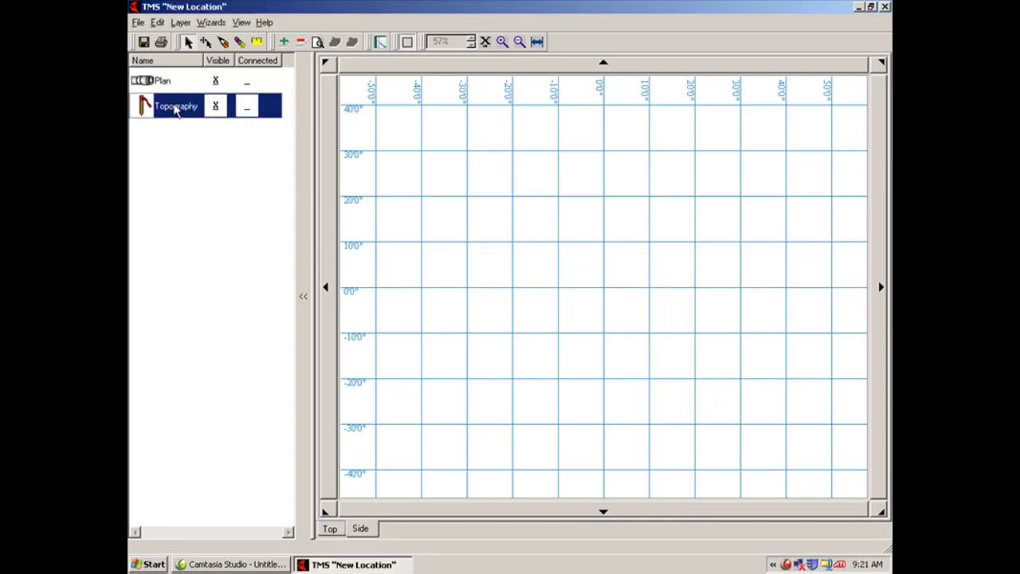
Browse the editing commands and toolbar tooltips, then make Plan the current layer.
left_click(161, 24)
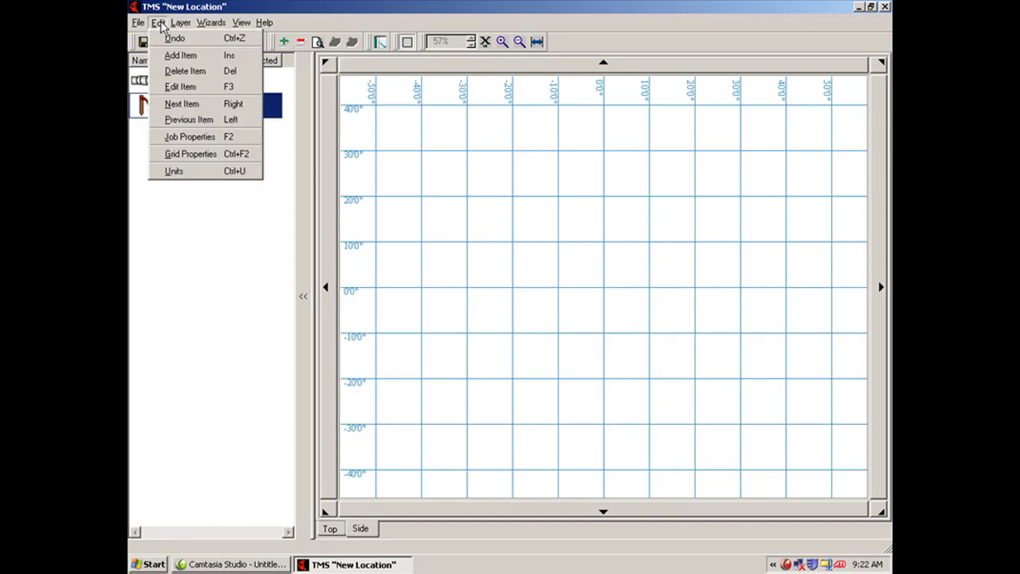
mouse_move(176, 27)
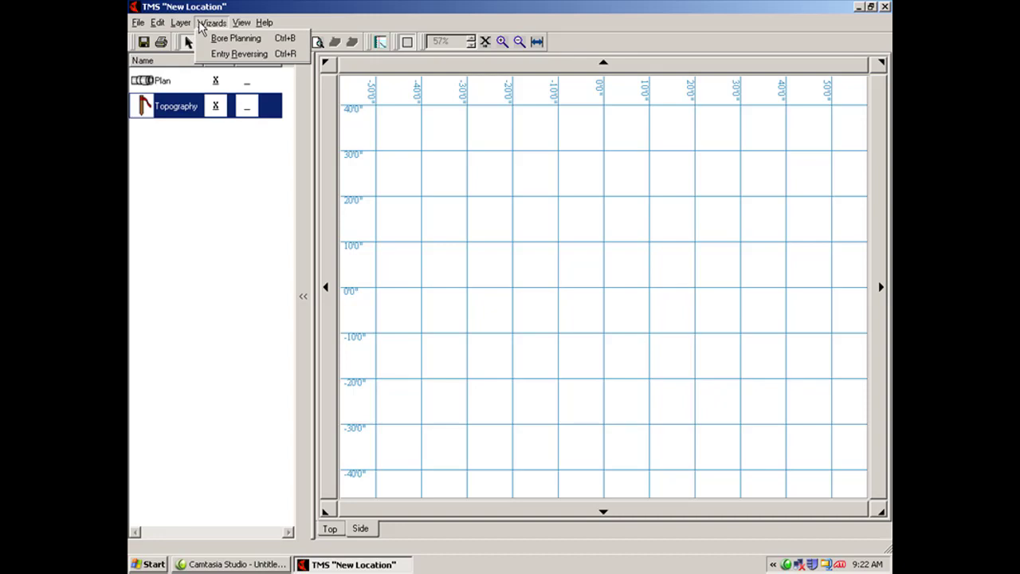
mouse_move(240, 27)
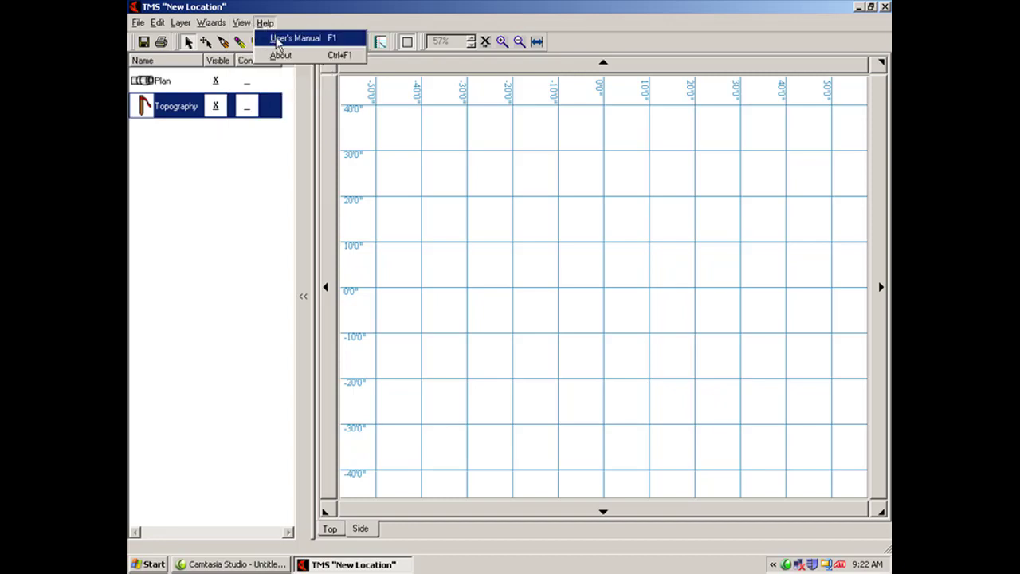
key("Escape")
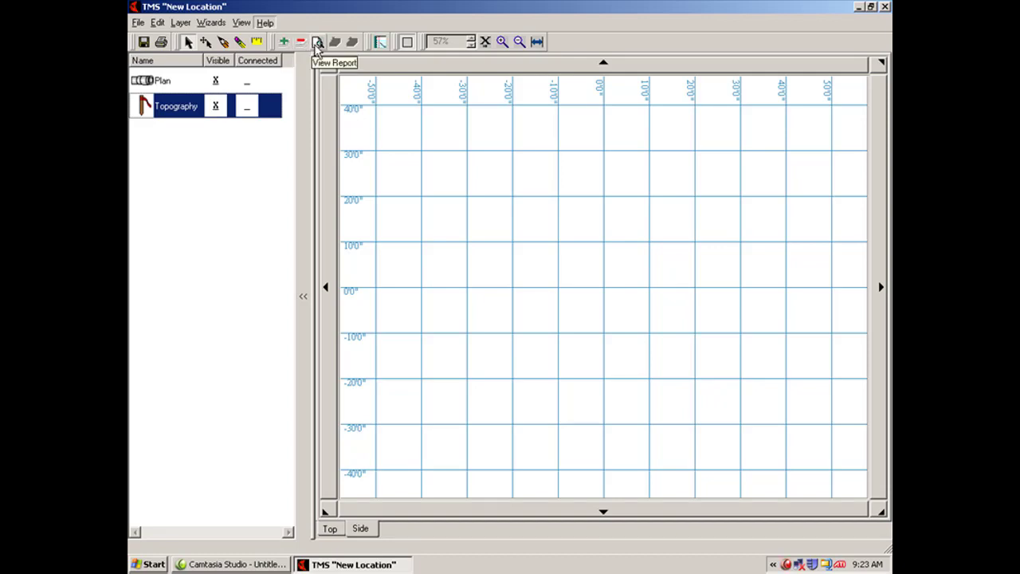
key("Up")
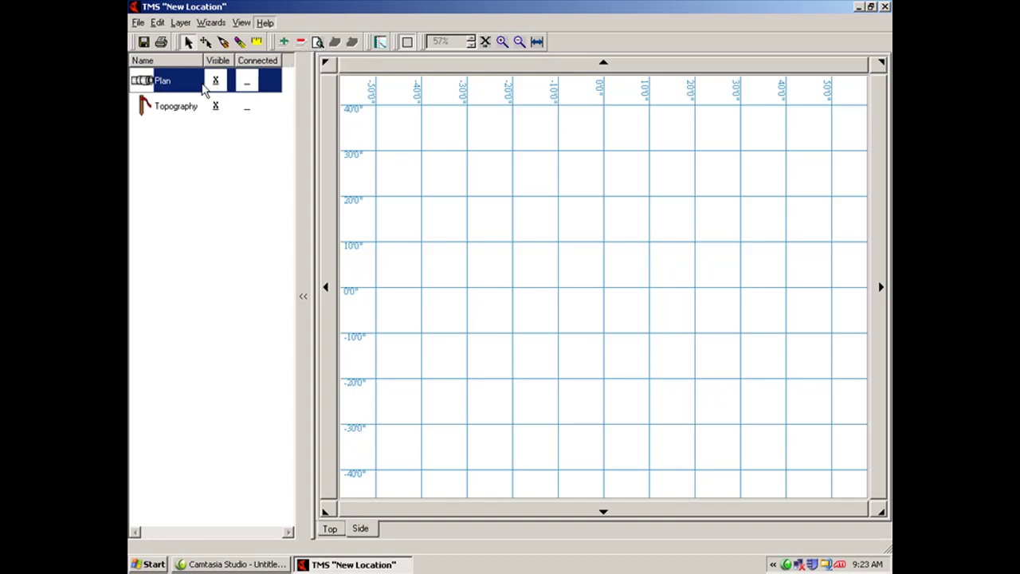
Open and close the empty Plan report, then select Topography and review its empty report.
left_click(317, 42)
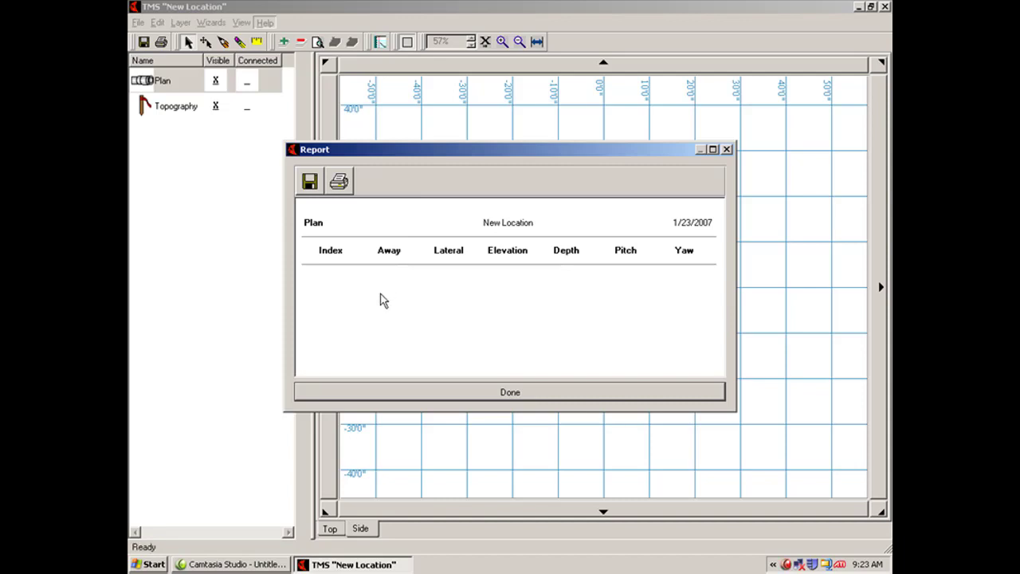
left_click(726, 150)
left_click(211, 110)
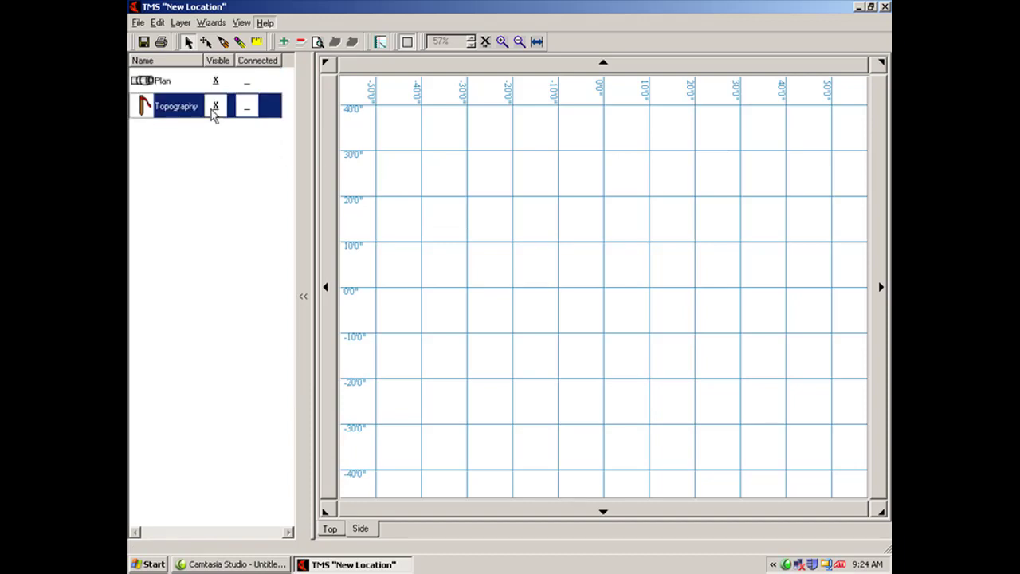
left_click(317, 41)
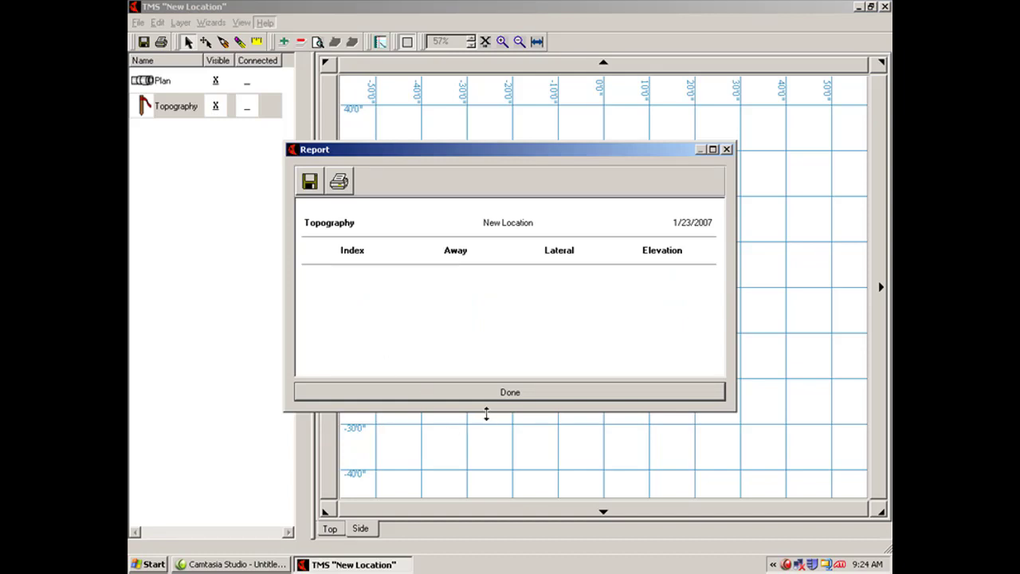
left_click(504, 392)
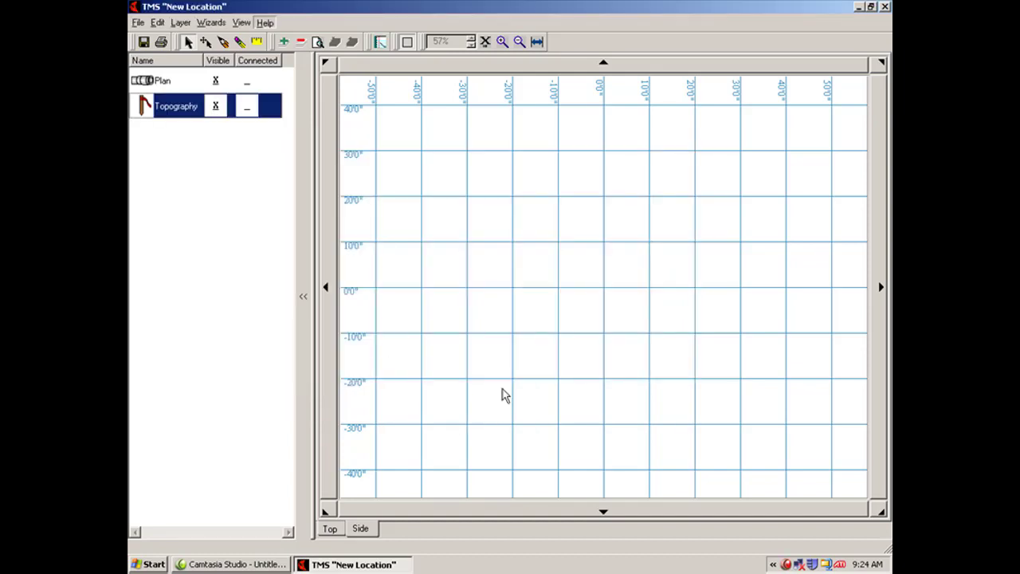
left_click(408, 45)
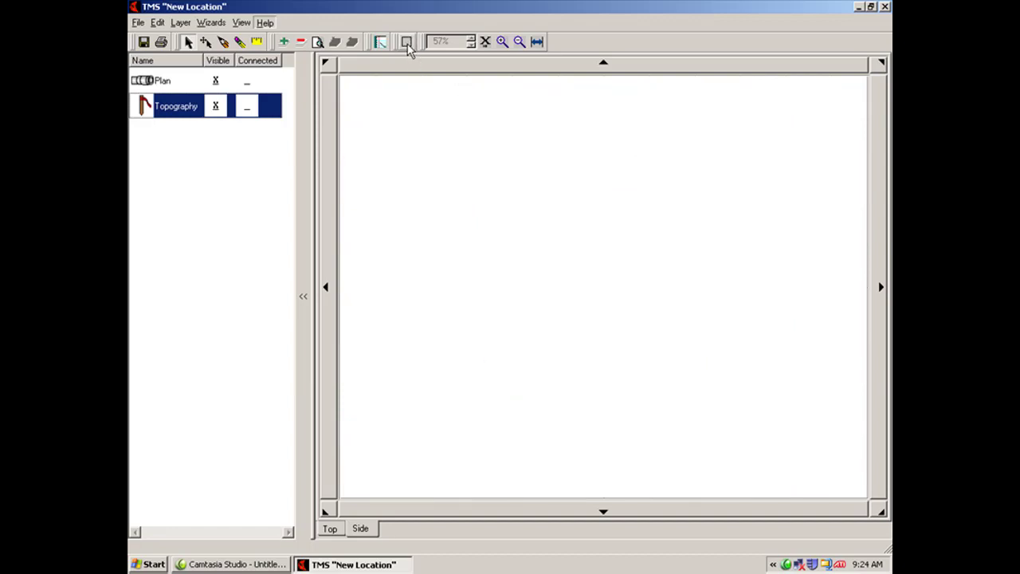
left_click(408, 45)
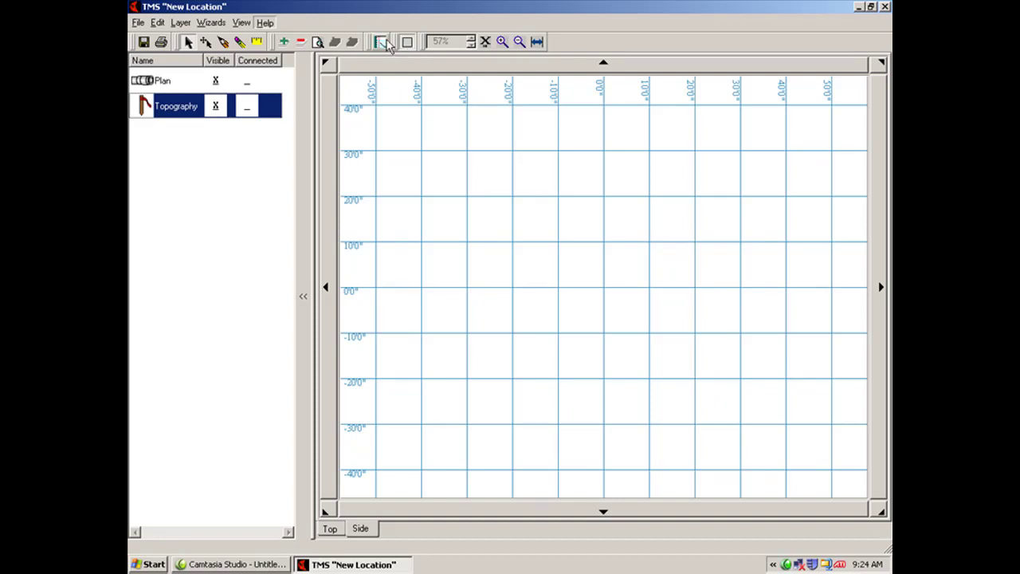
left_click(380, 44)
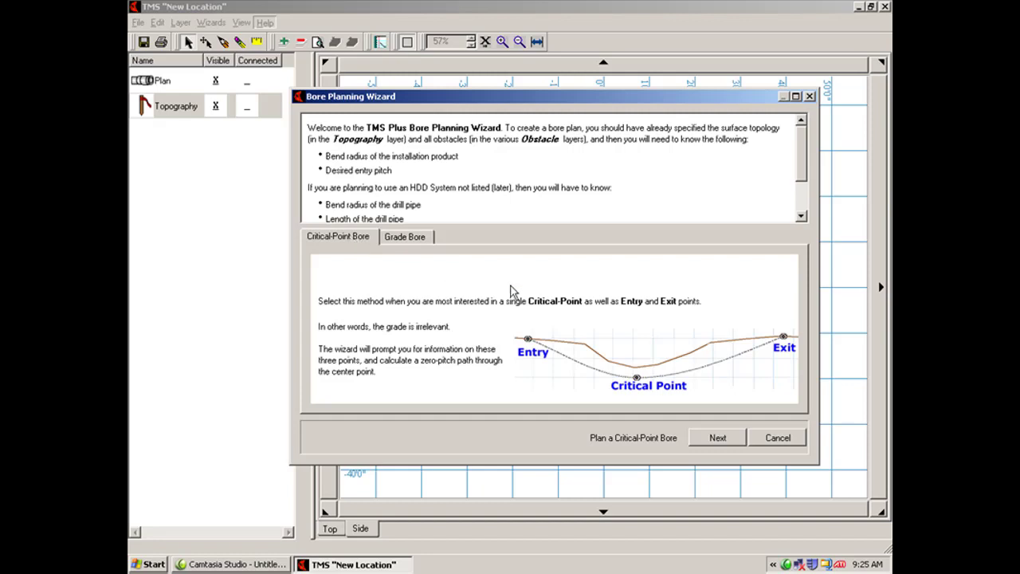
left_click(780, 441)
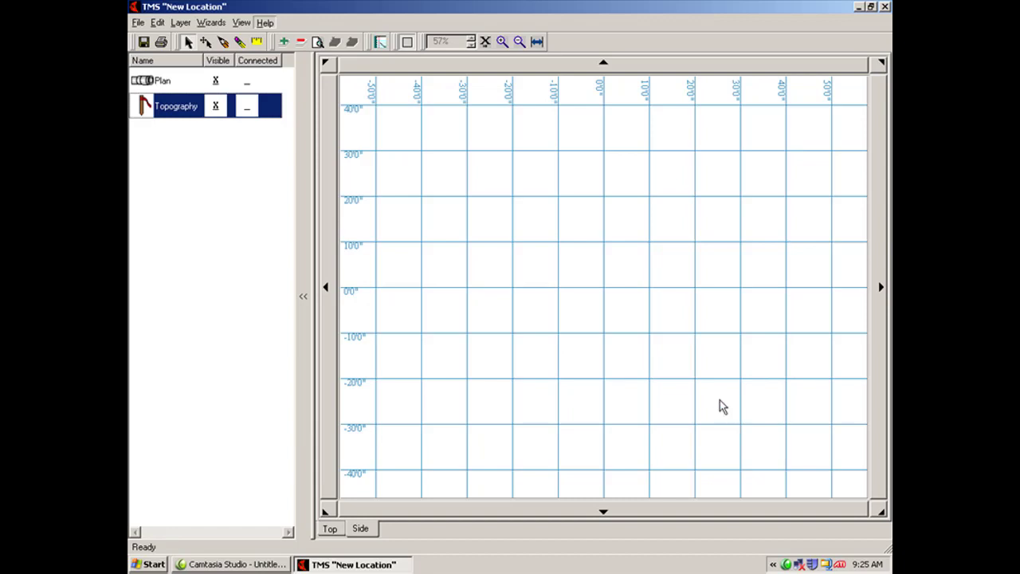
Cycle the adjustment step from 10 to 100 to 1 and back to 10.
left_click(482, 47)
left_click(483, 46)
left_click(485, 46)
Zoom the grid in from 57% to 87%, then back out to 57%.
left_click(500, 42)
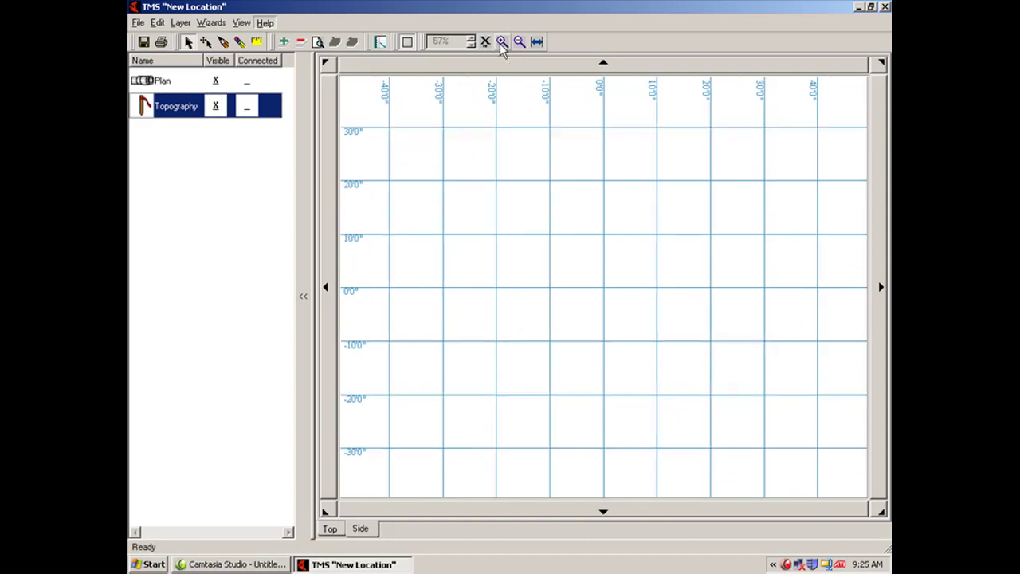
left_click(501, 42)
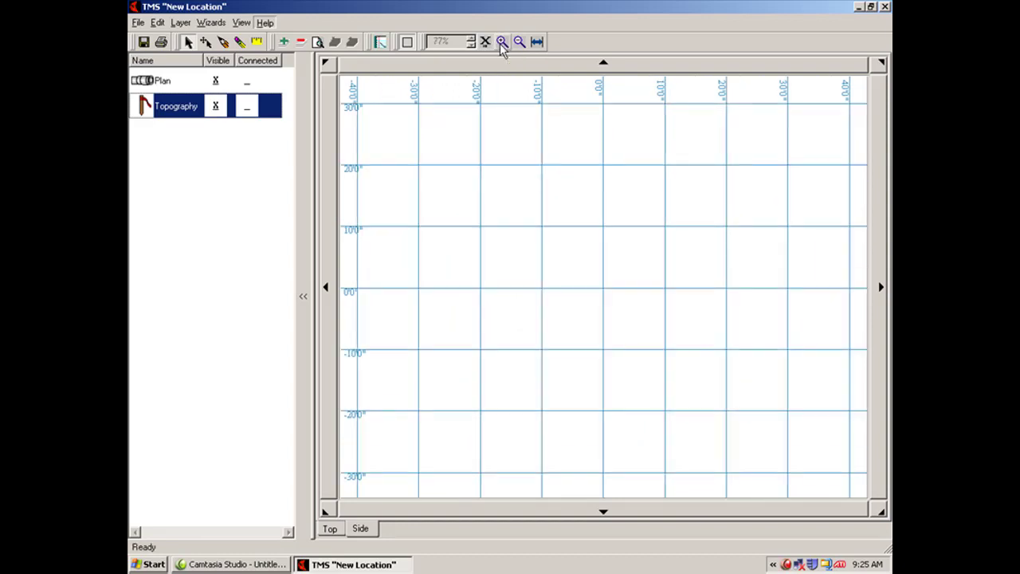
left_click(501, 42)
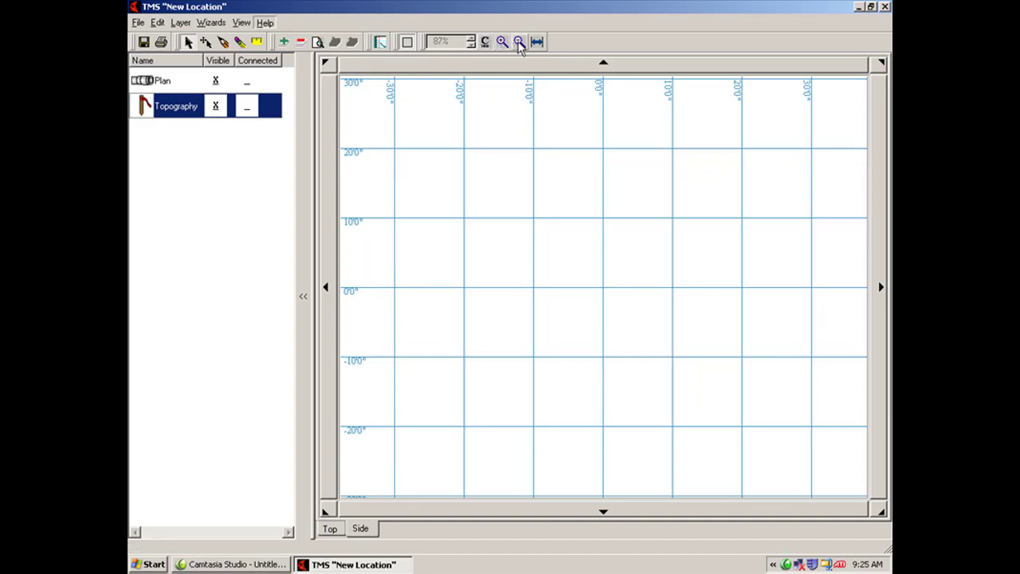
left_click(519, 43)
left_click(519, 43)
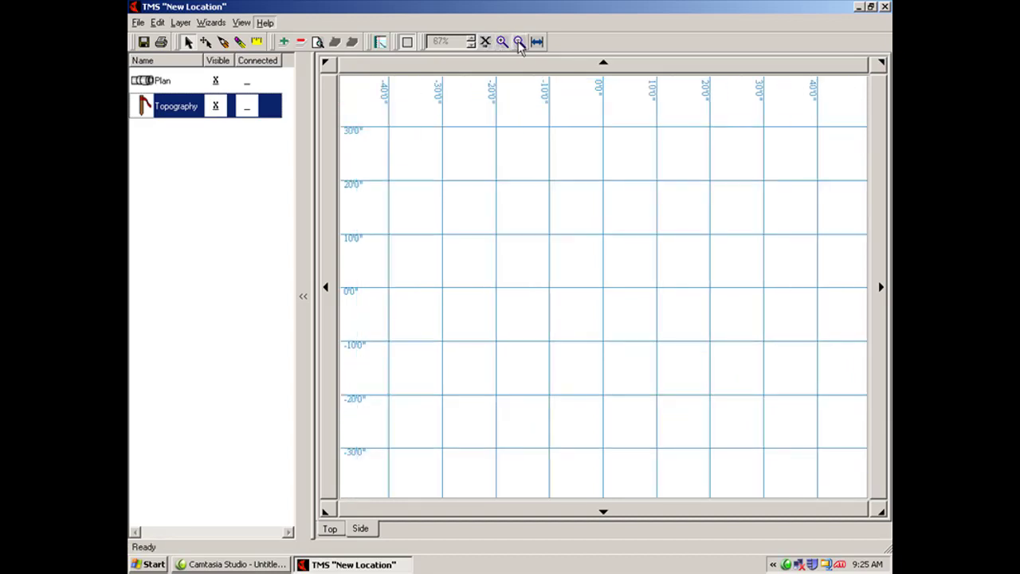
left_click(519, 43)
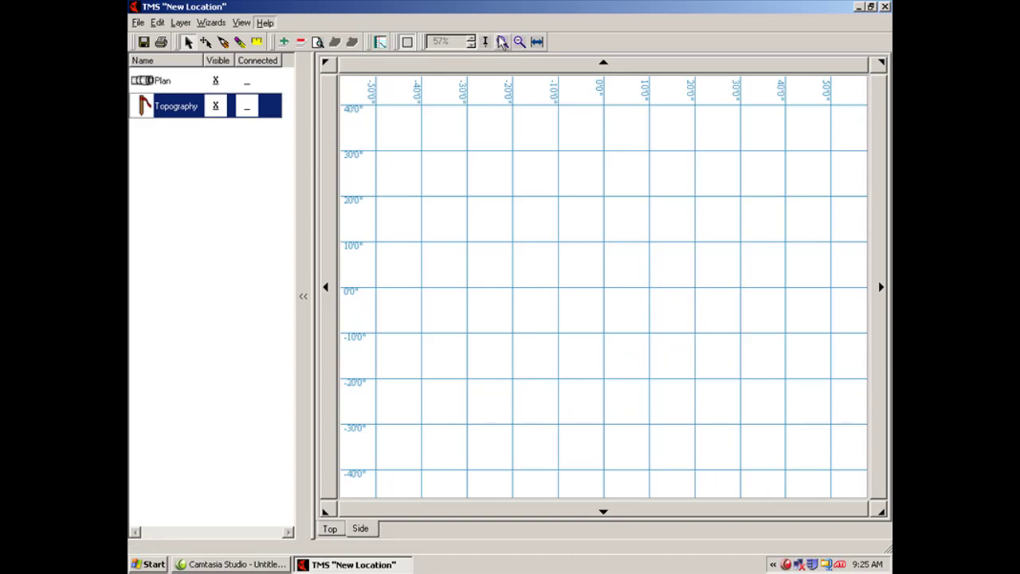
Zoom in on the planning grid until the zoom field reads 80%.
left_click(502, 42)
left_click(502, 43)
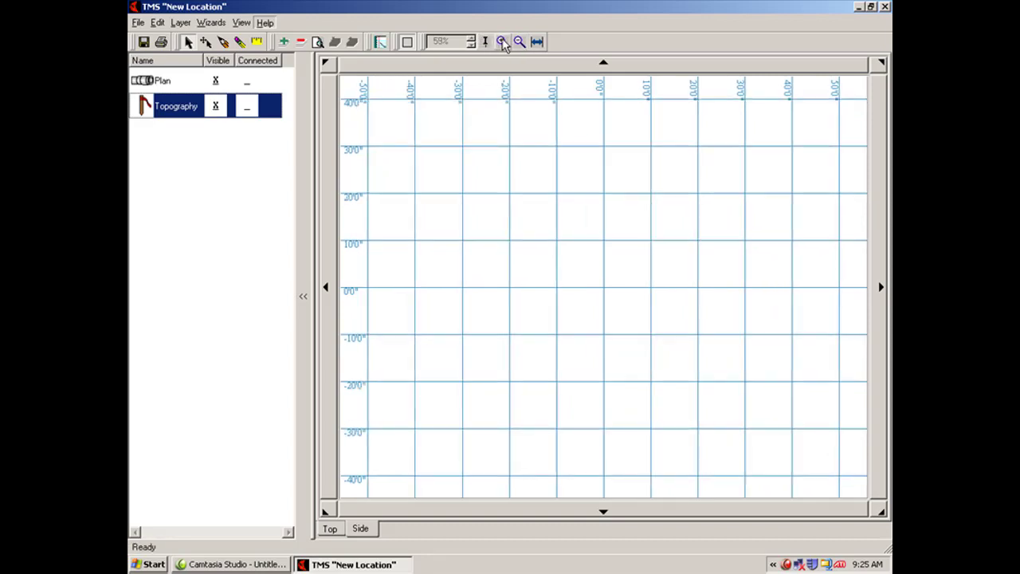
left_click(502, 42)
left_click(502, 43)
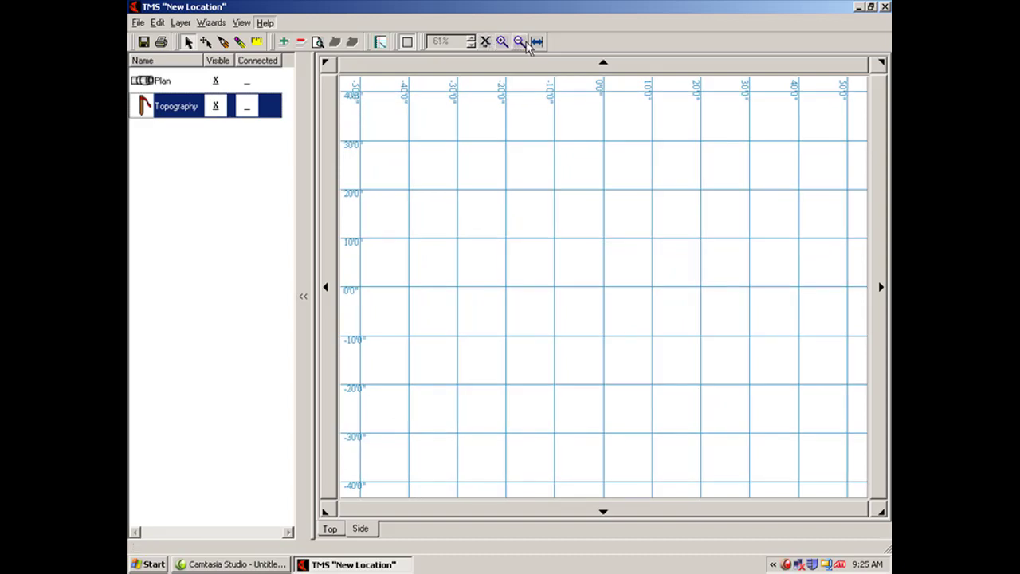
left_click(526, 44)
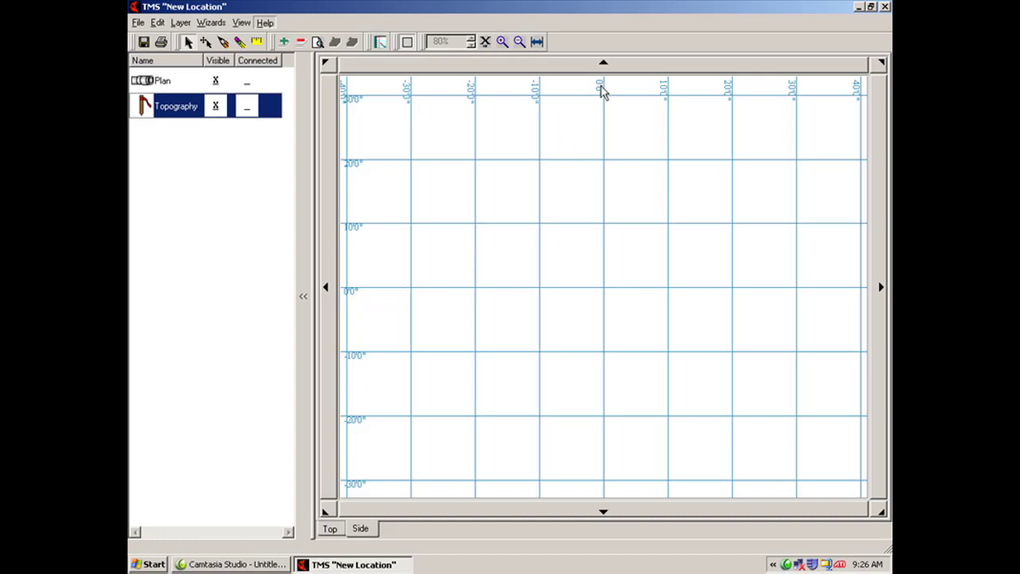
Pan left toward -60', recentre on 0', then pan up and down.
left_click(334, 252)
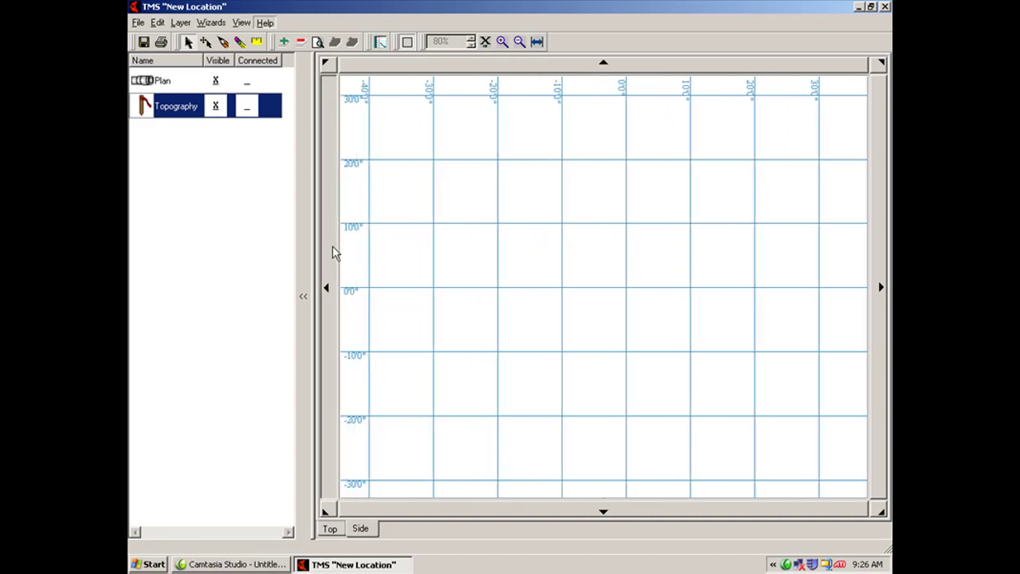
left_click(334, 248)
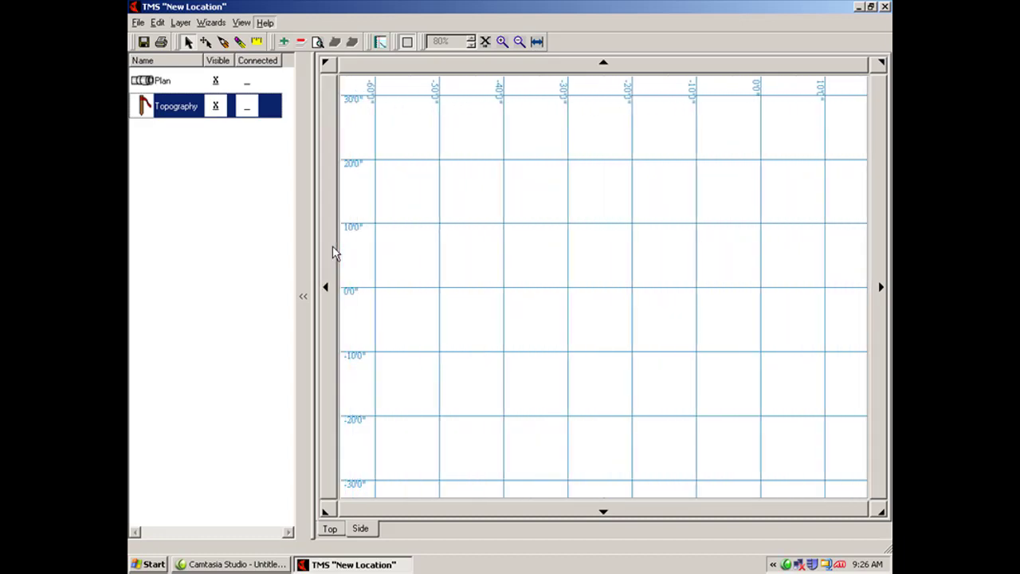
left_click(534, 41)
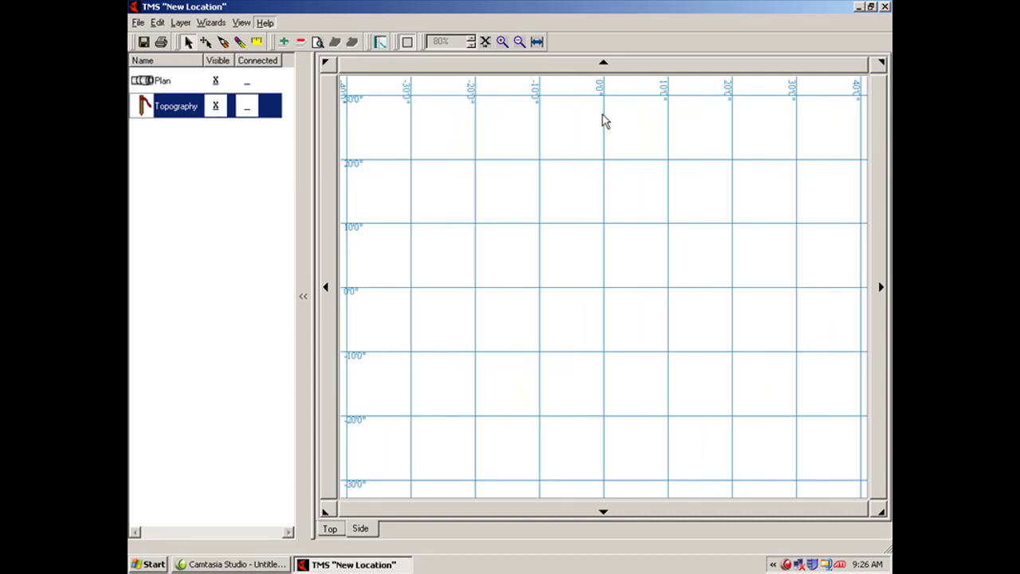
left_click(604, 68)
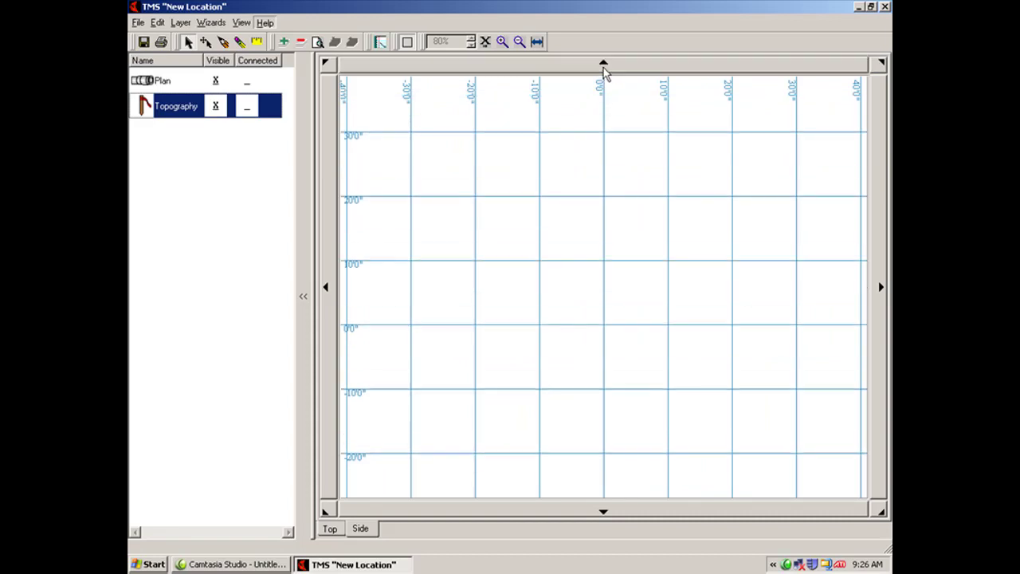
left_click(603, 512)
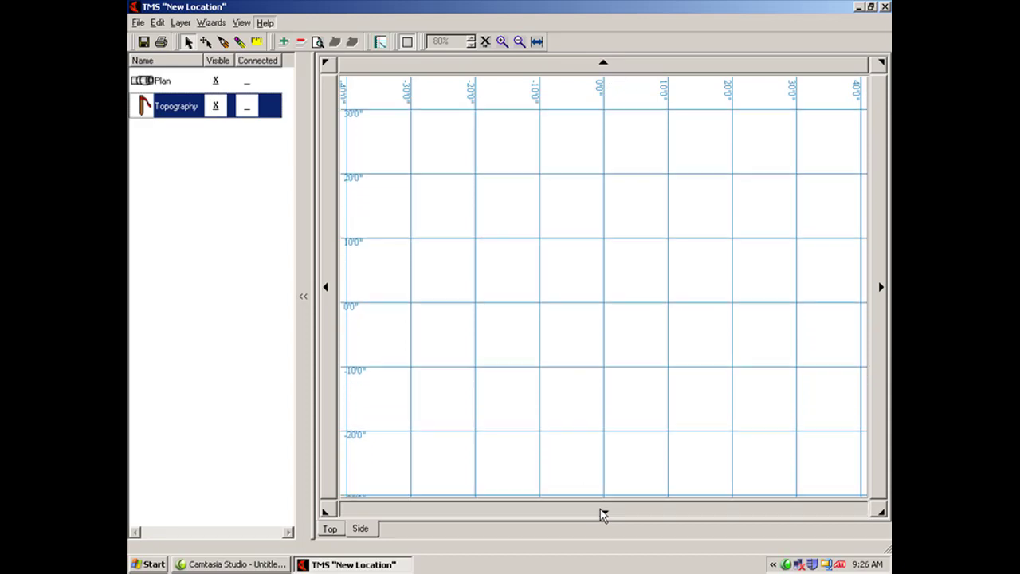
Pan left and right, then three steps diagonally upper-right and three lower-left.
left_click(329, 288)
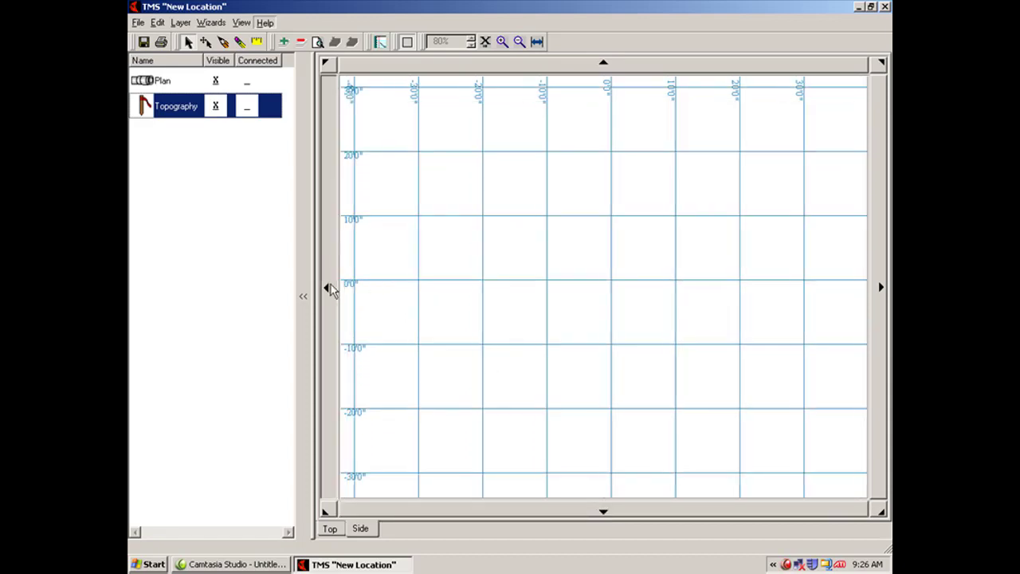
left_click(882, 287)
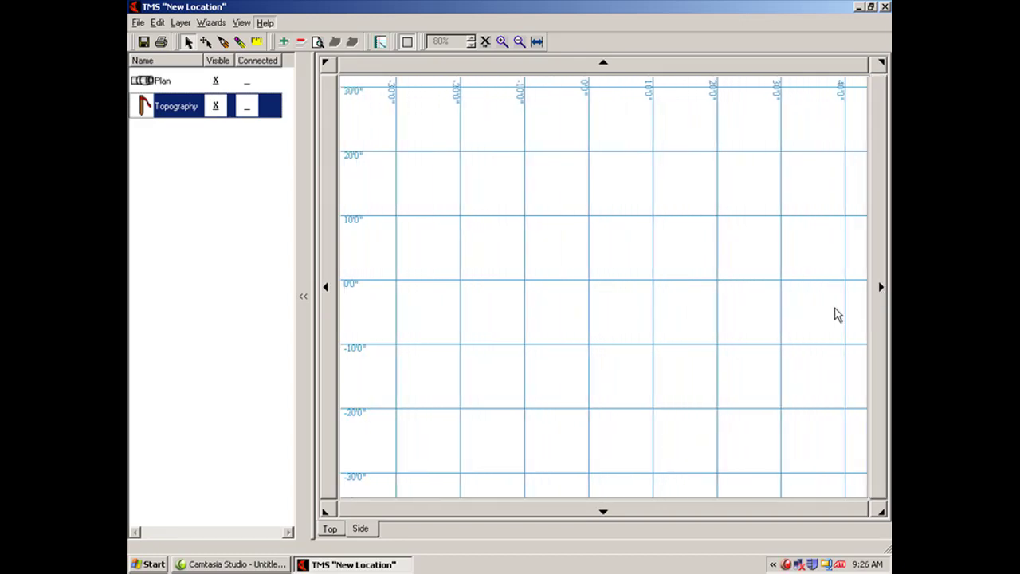
left_click(880, 64)
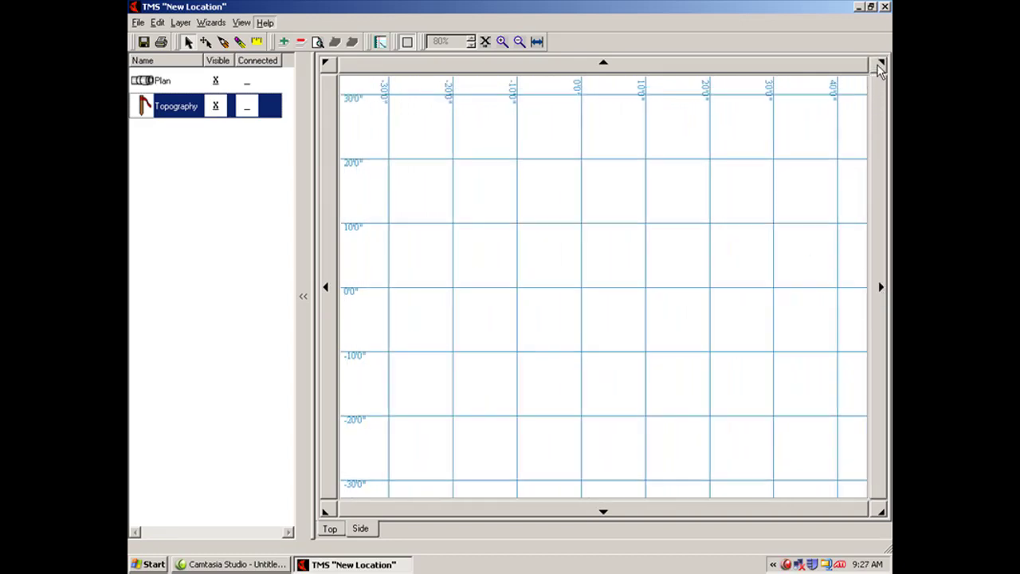
left_click(881, 64)
left_click(880, 63)
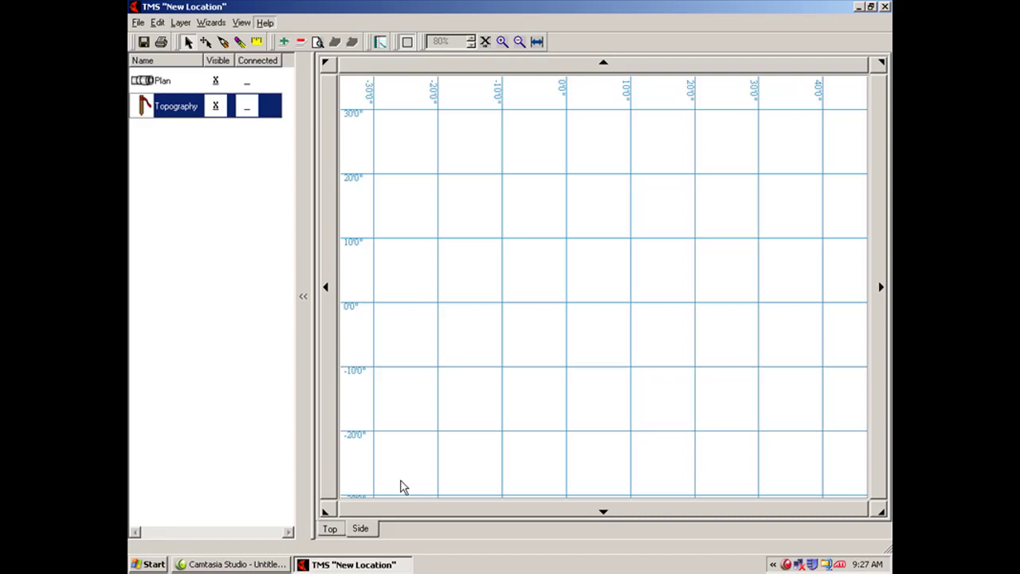
left_click(328, 513)
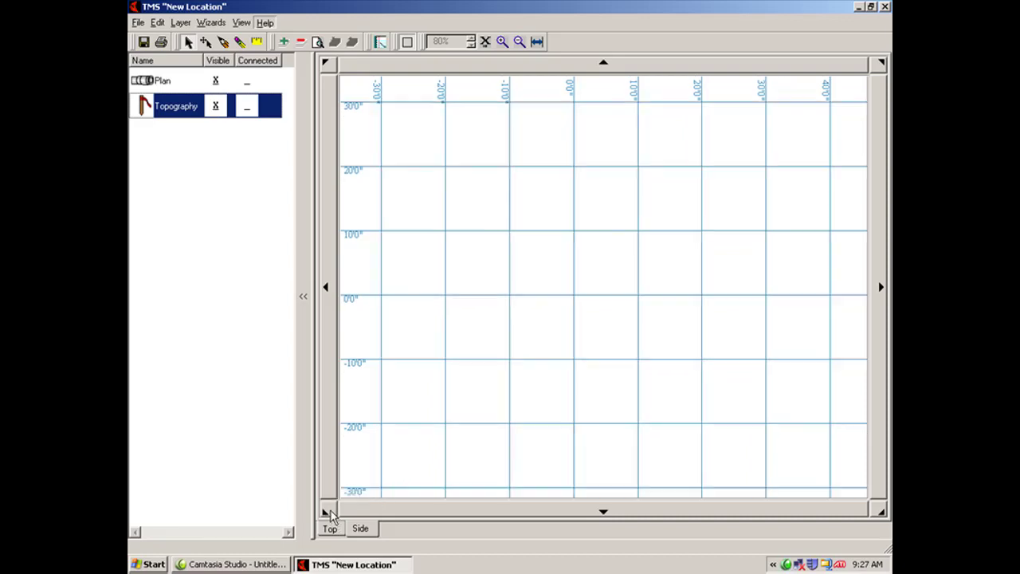
left_click(328, 513)
left_click(328, 513)
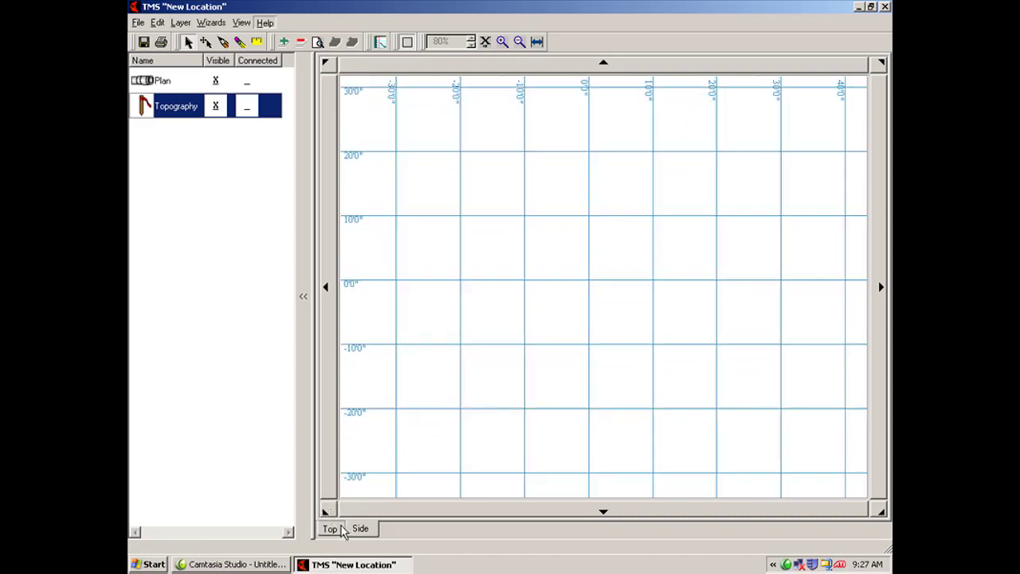
left_click(358, 530)
left_click(330, 530)
left_click(330, 529)
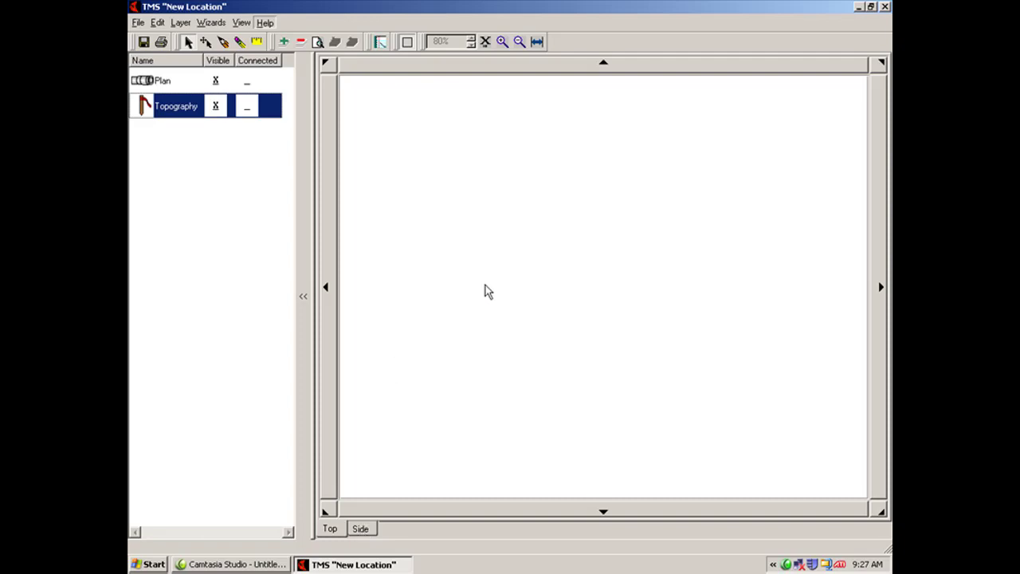
left_click(360, 529)
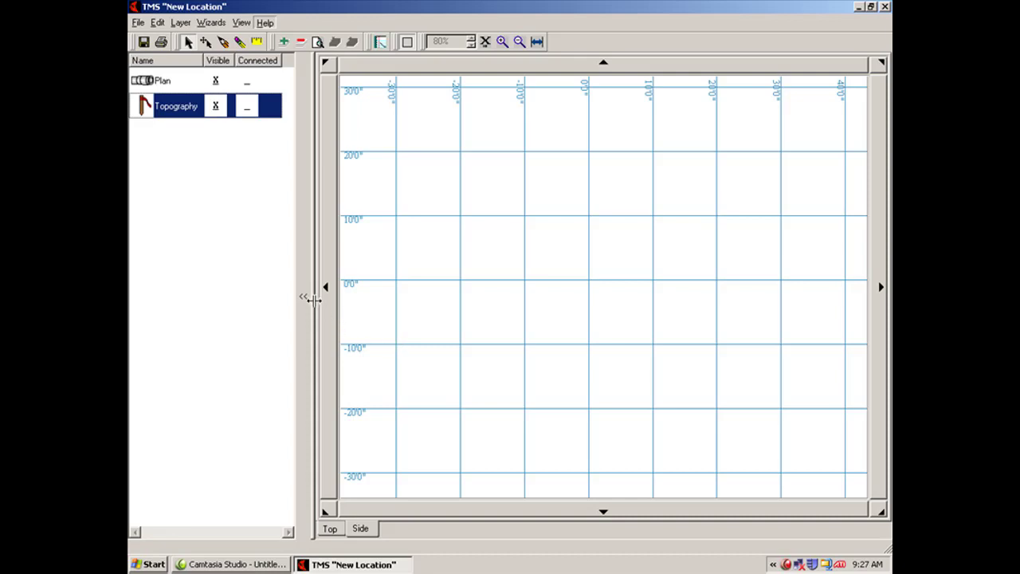
Narrow the layer panel, then widen it until the Connected column appears.
left_click_drag(314, 298, 252, 287)
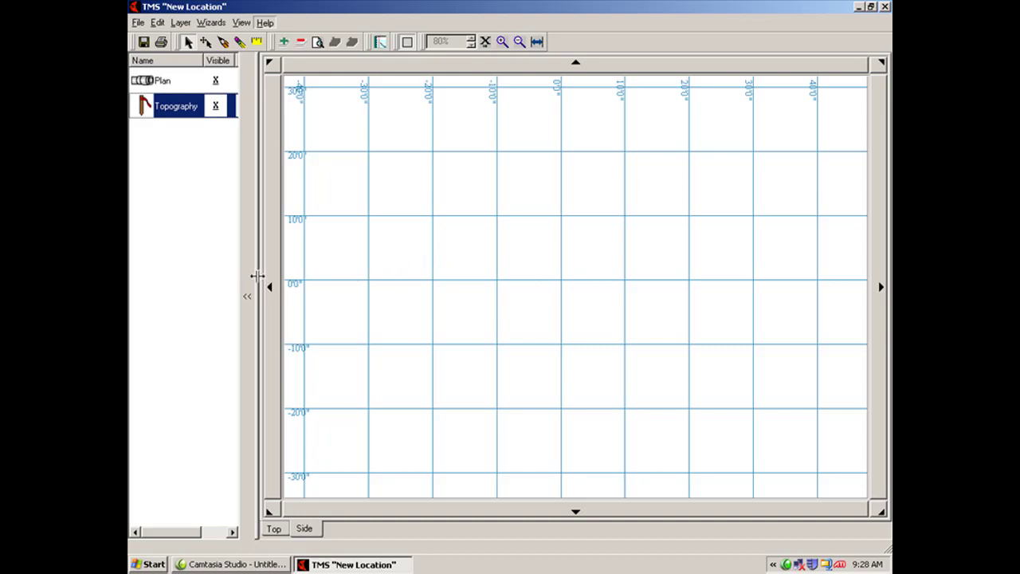
left_click_drag(257, 276, 320, 278)
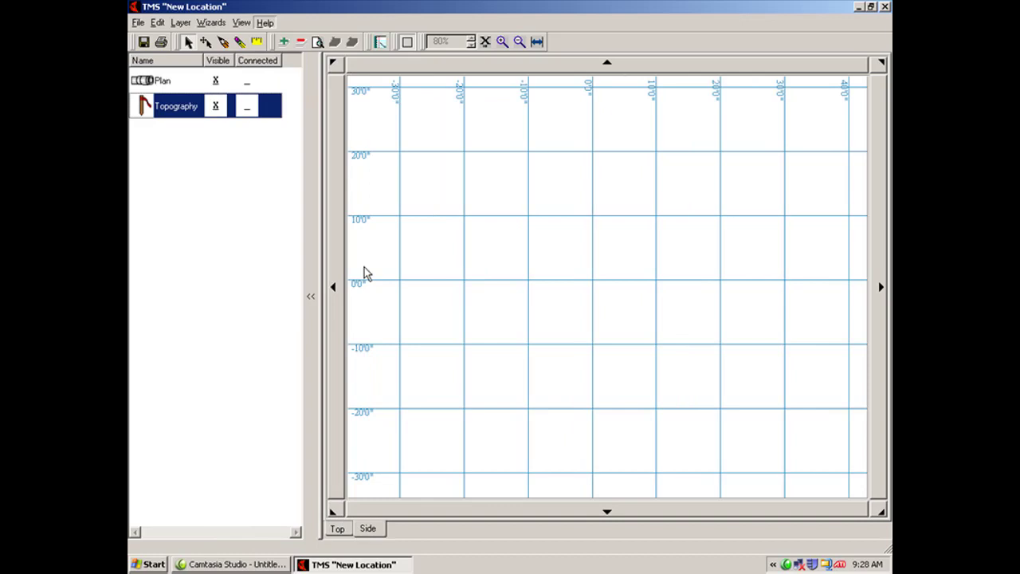